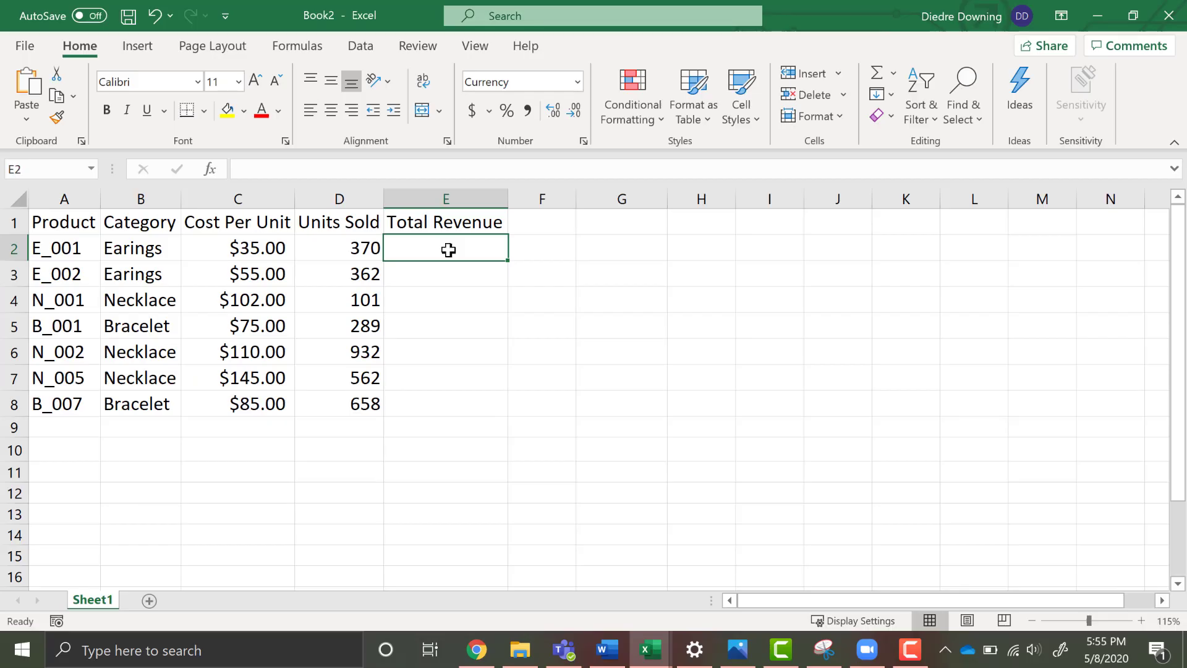
Put =C2*D2 in E2 and fill it down to E8, giving $12,950 to $55,930
text(=)
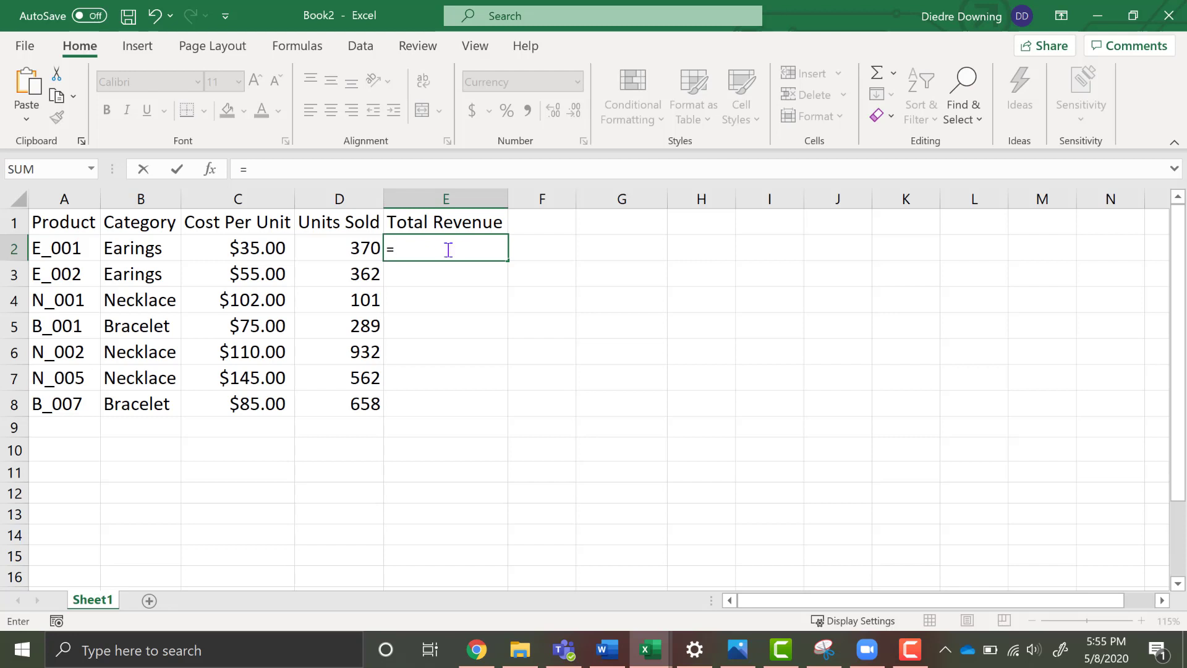
click(249, 246)
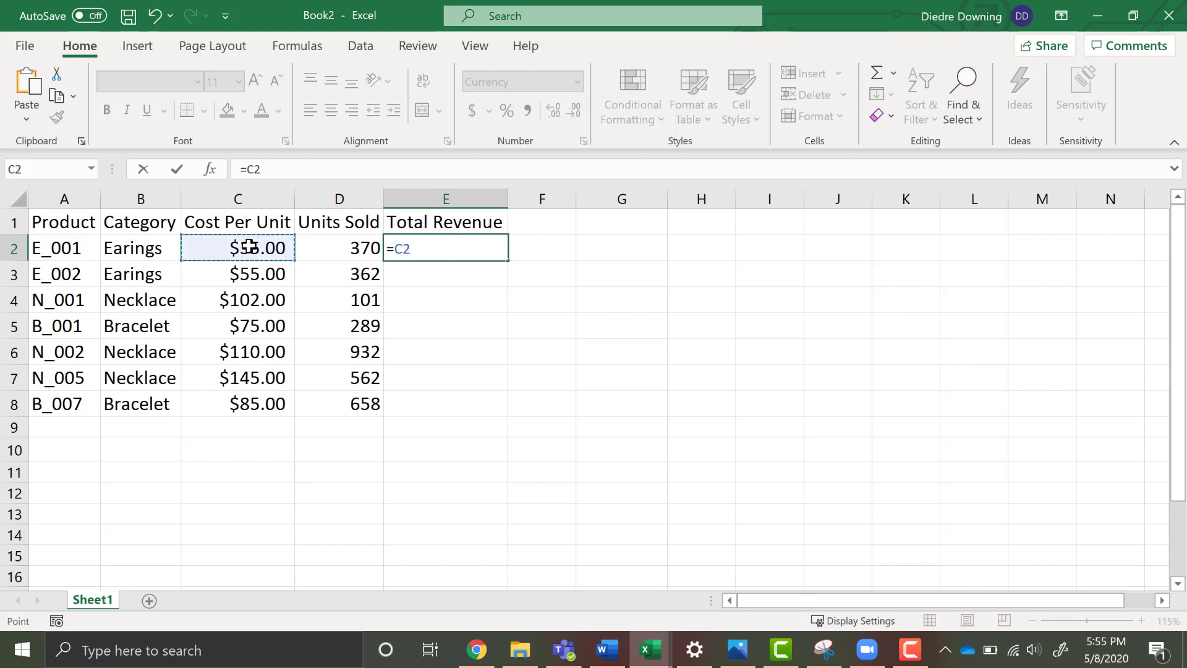
text(*)
click(330, 251)
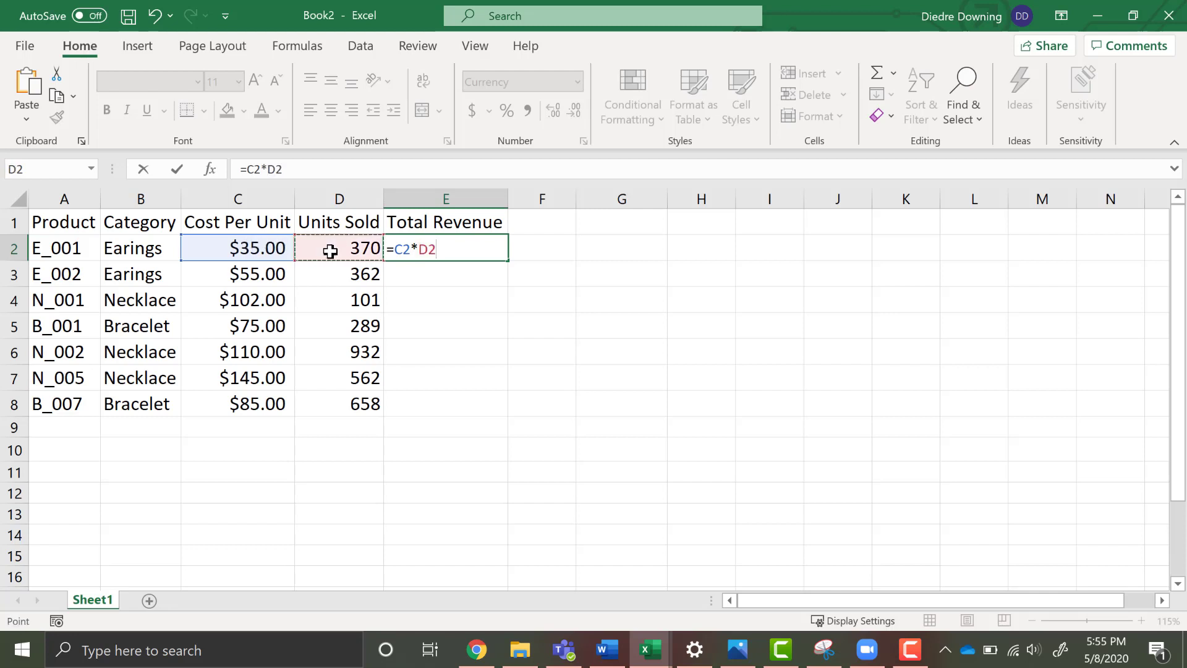
key(Return)
click(429, 249)
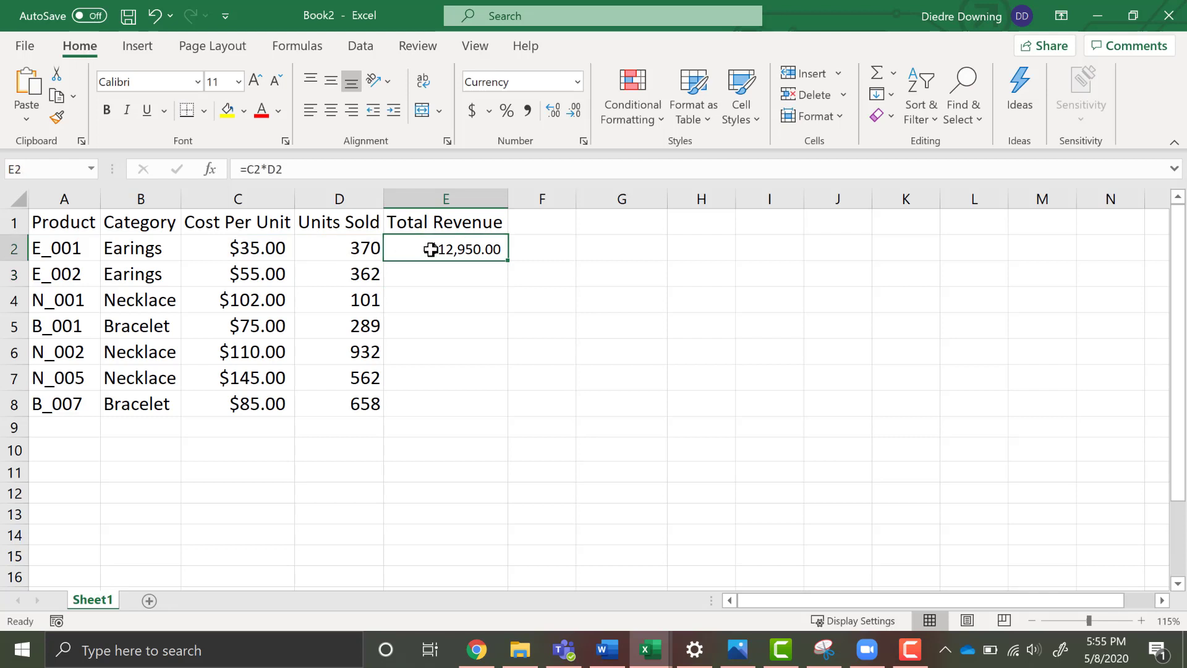
drag(508, 263, 507, 415)
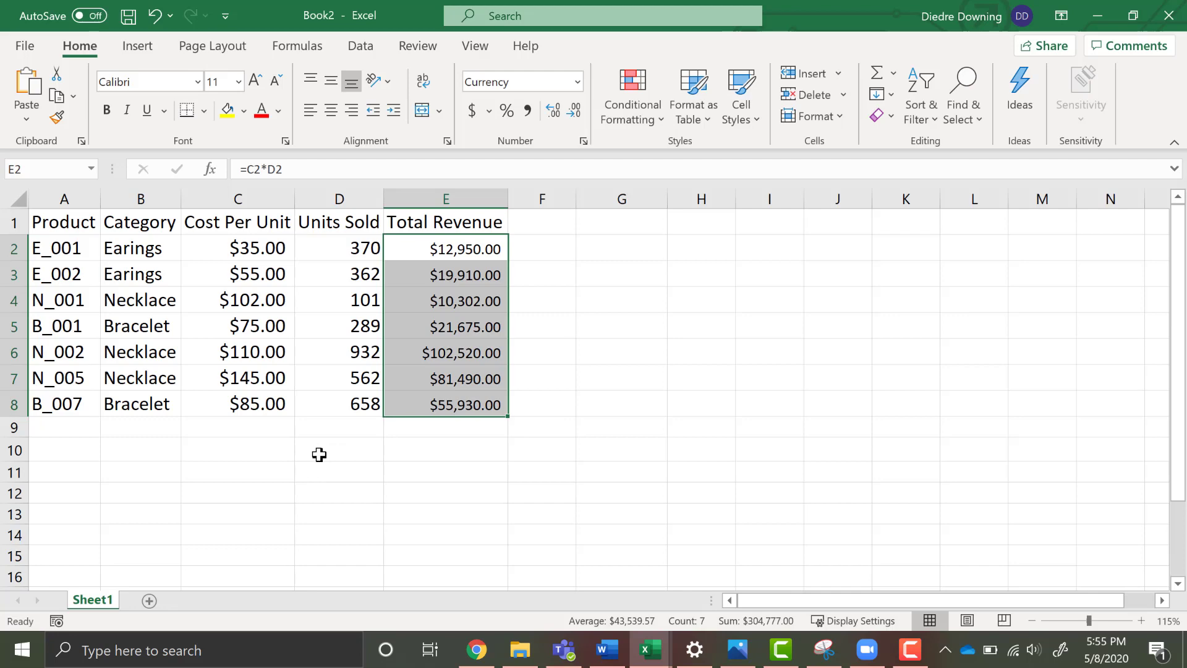
Label D10 'Total' and put =SUM(E2:E8) in E10, showing $304,777.00
click(319, 451)
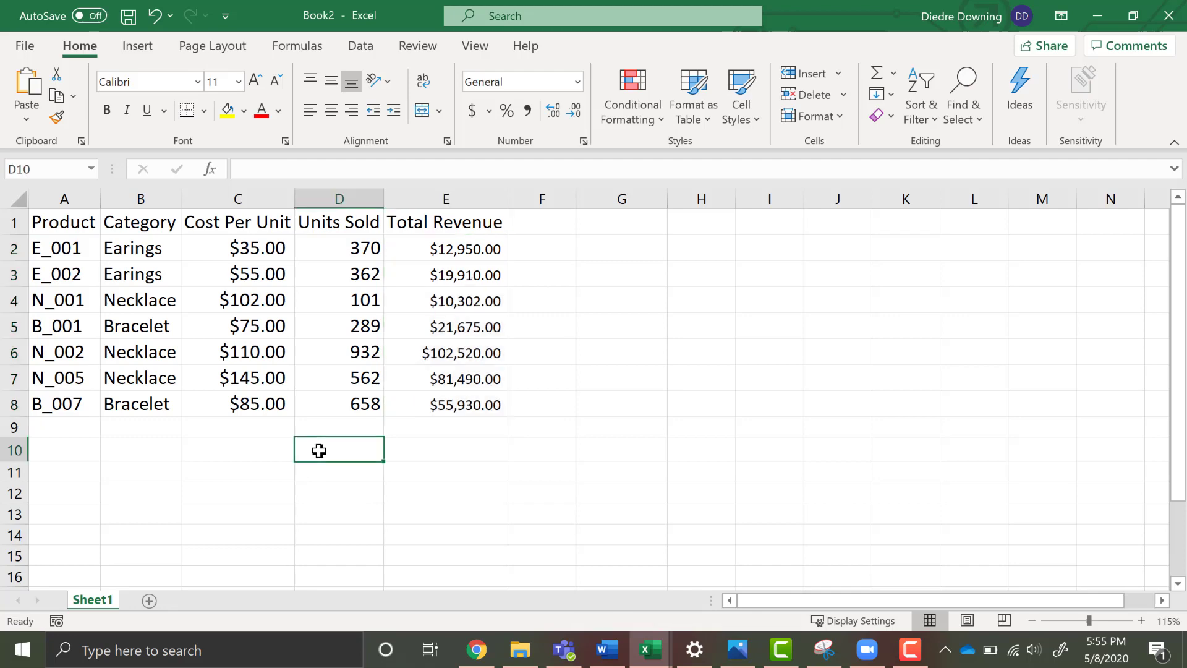
text(Total)
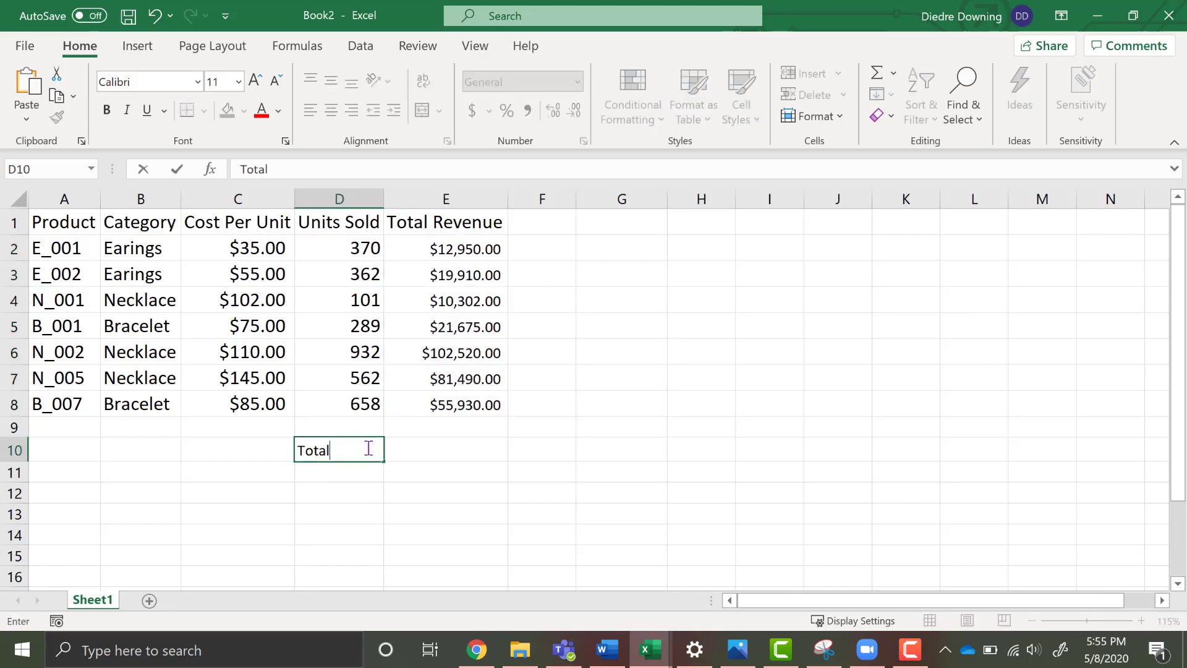
click(423, 449)
text(=)
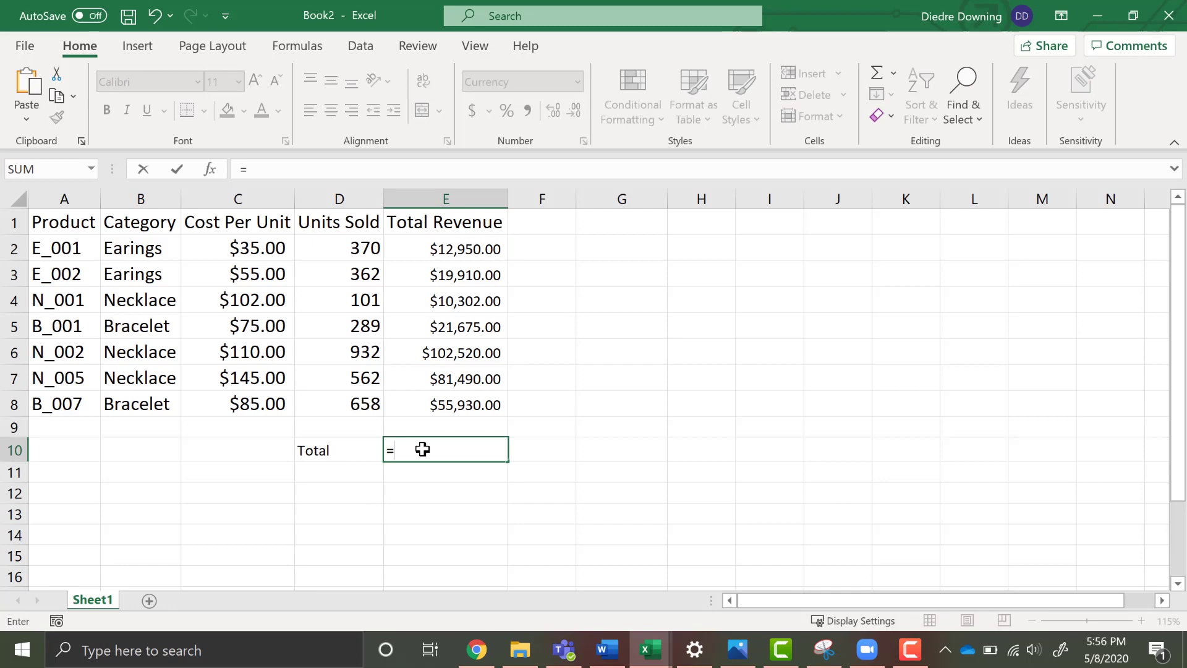
text(sum)
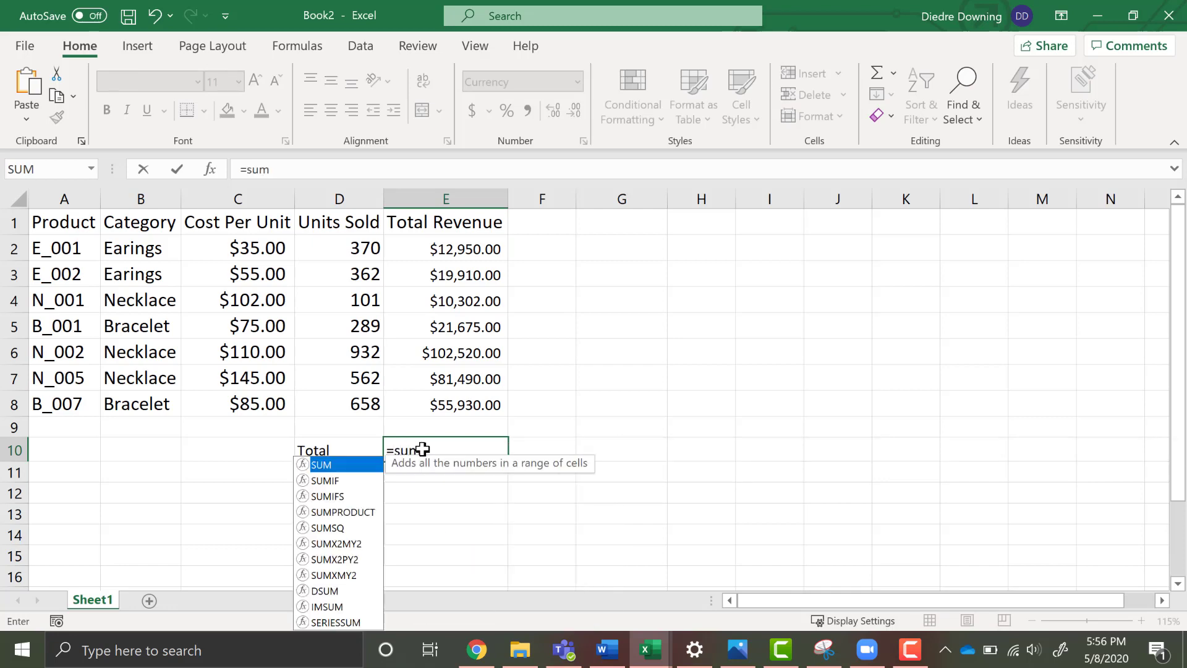
text(()
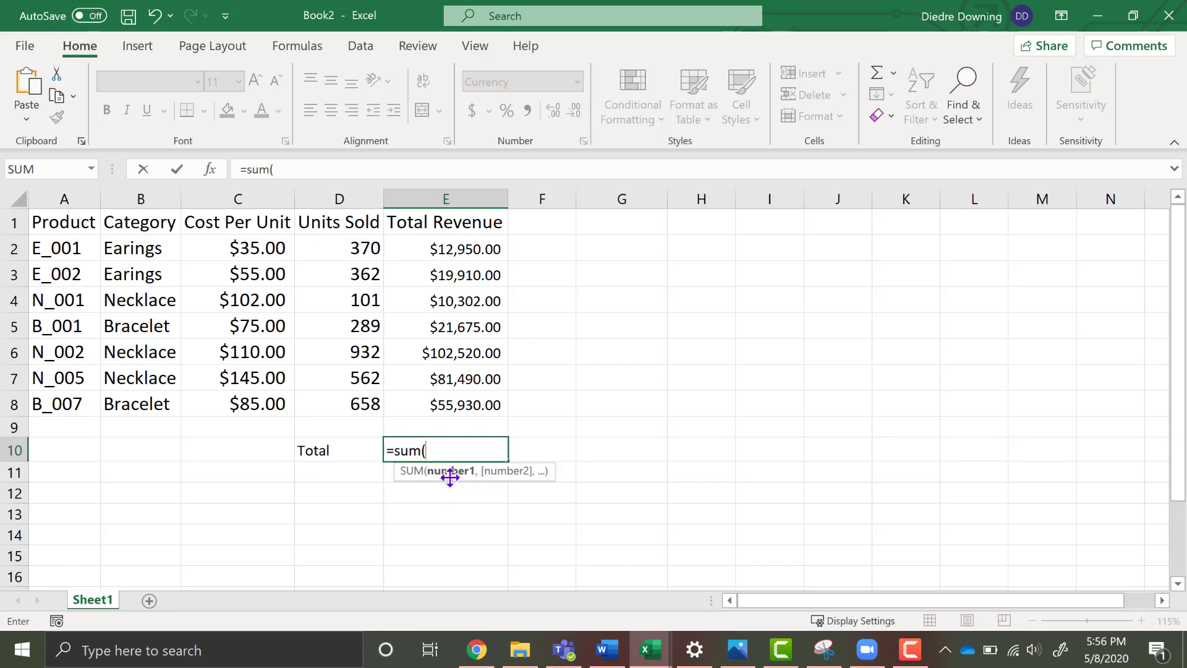
drag(462, 248, 458, 402)
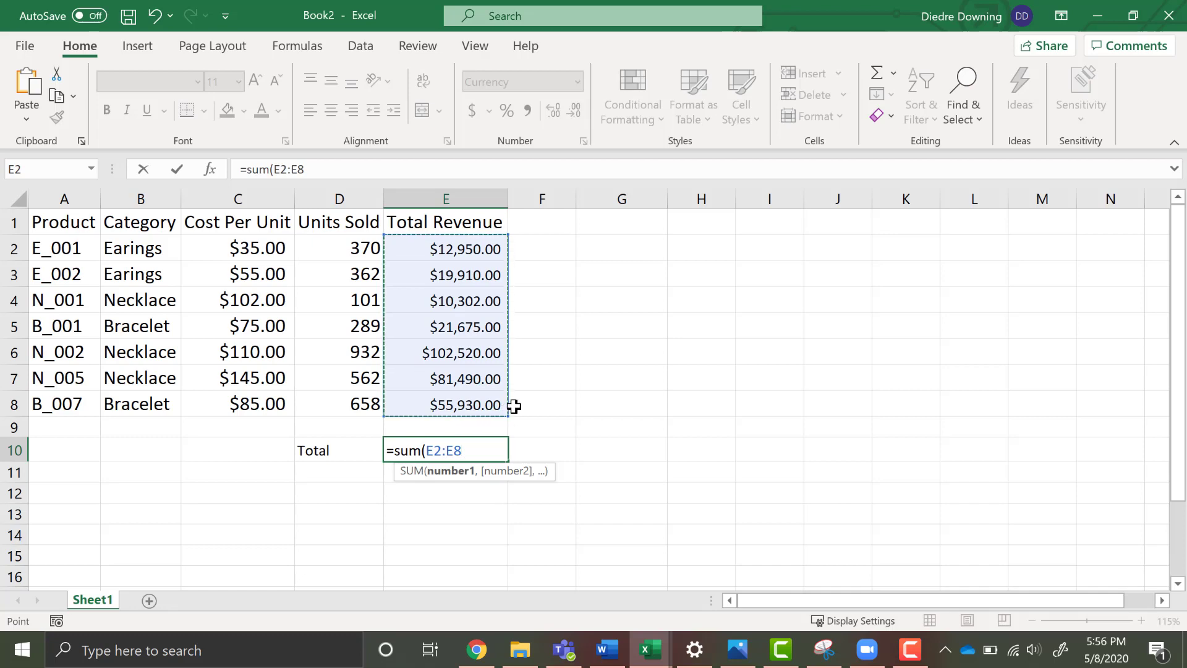
text())
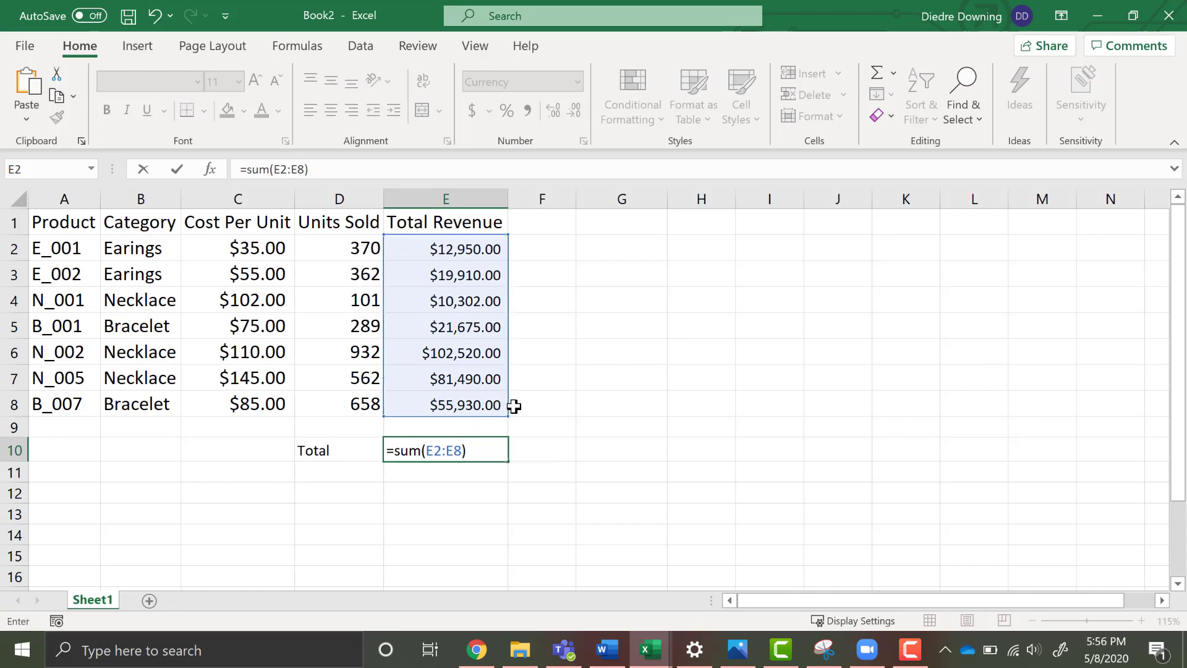
key(Return)
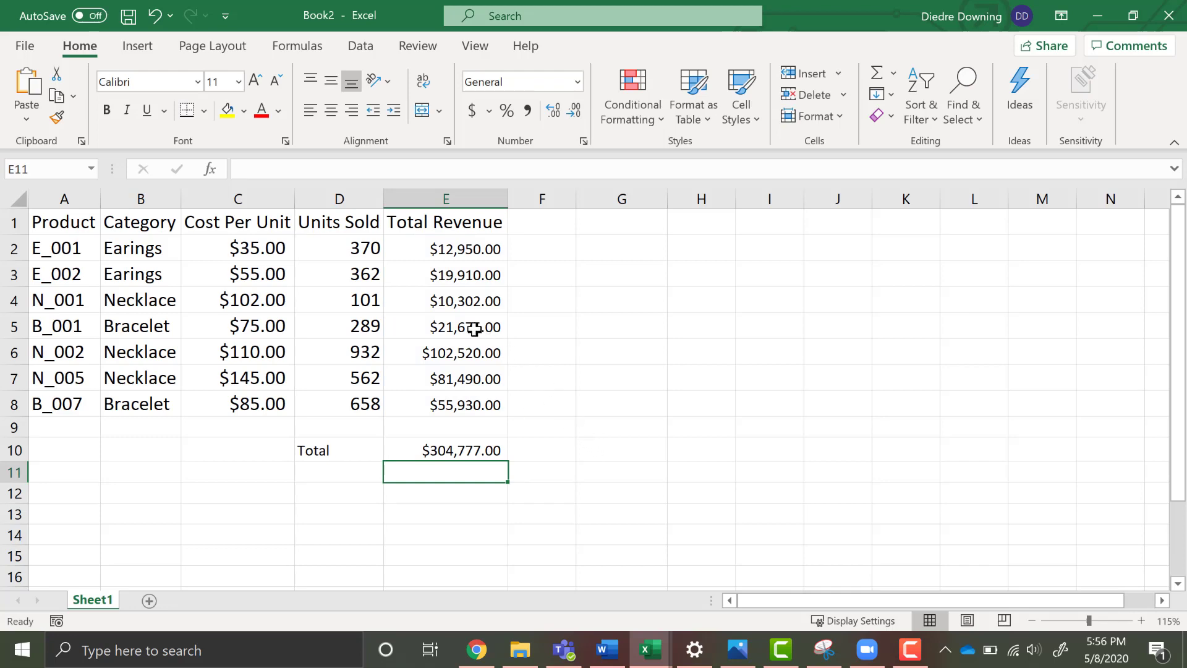
click(344, 198)
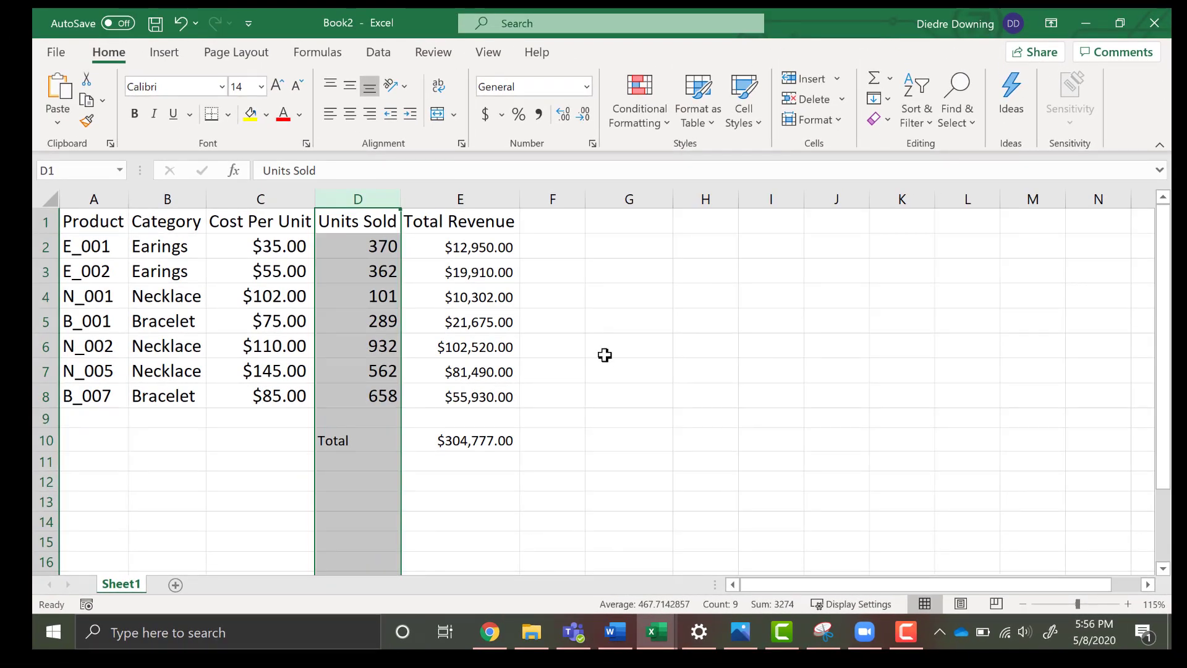
Label G2 'Average Cost' and put =AVERAGE(C2:C8) in H2, showing $86.71
click(592, 274)
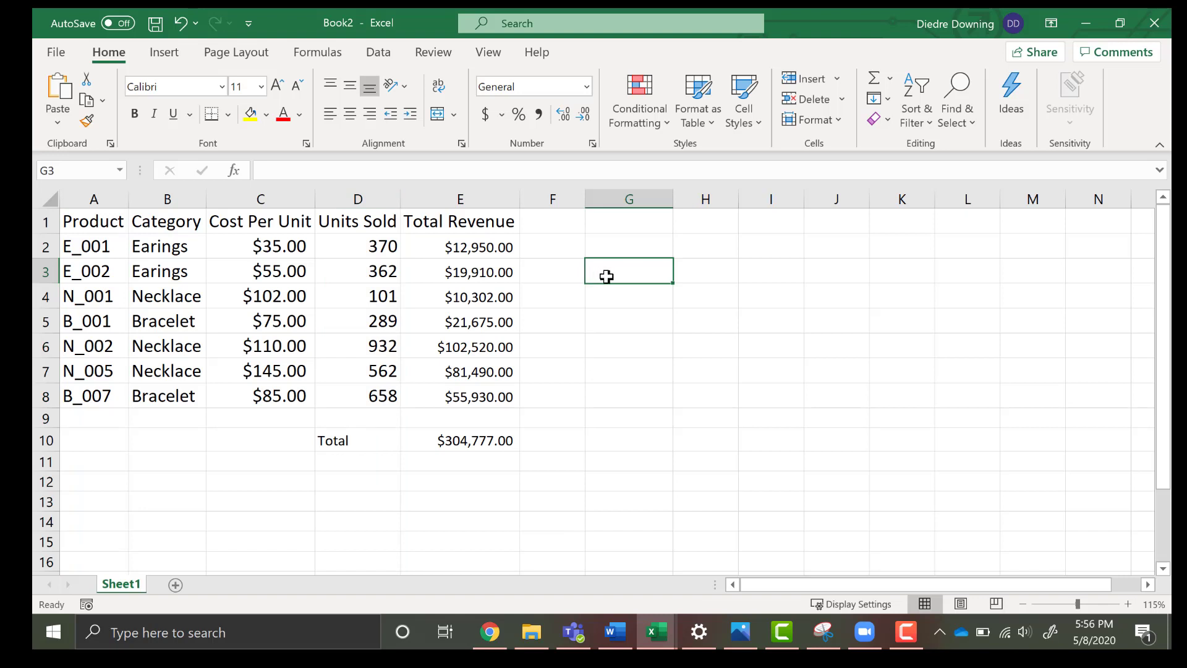
click(620, 243)
text(Ave)
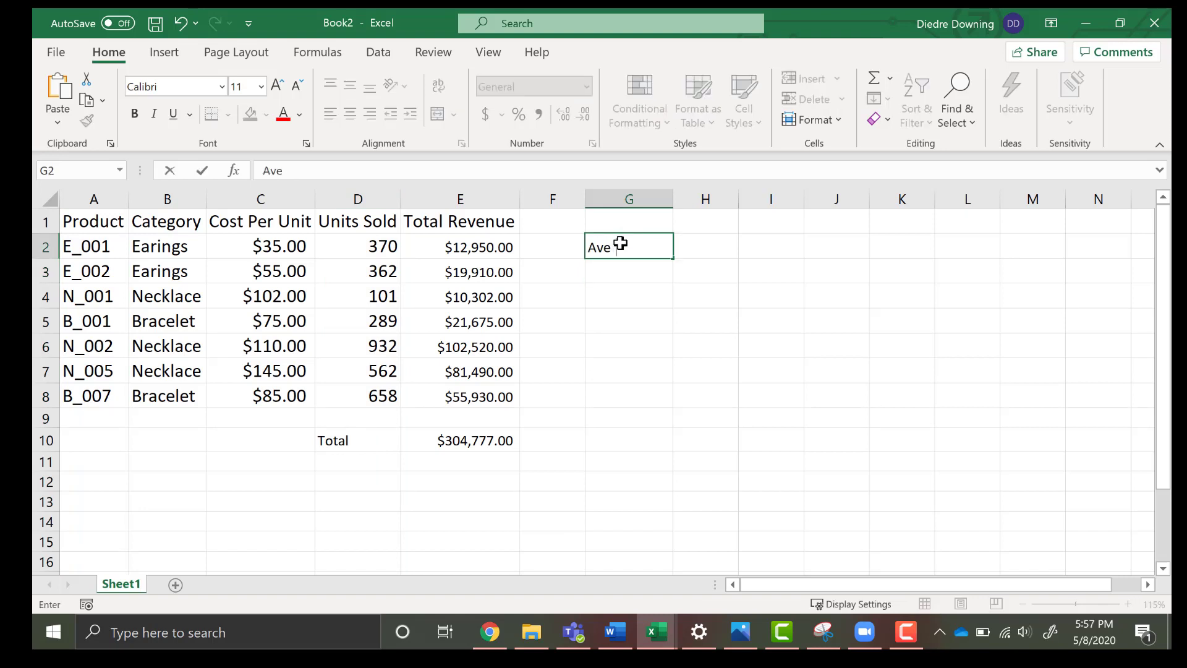
text(rage Cost)
click(708, 247)
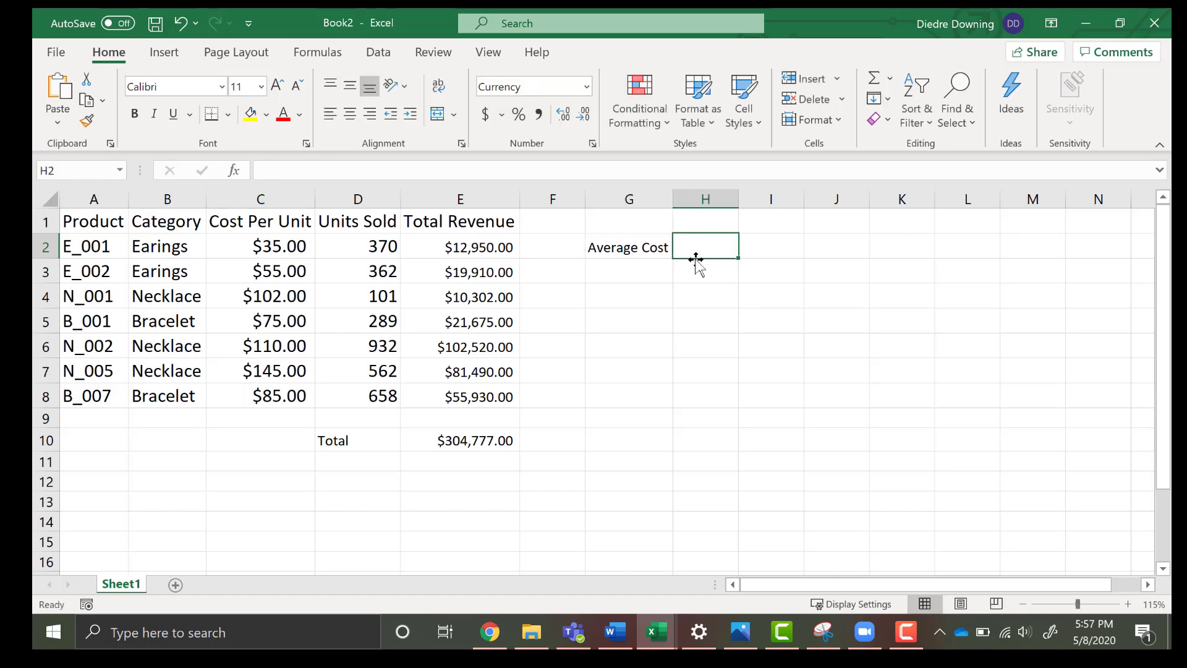
text(=average)
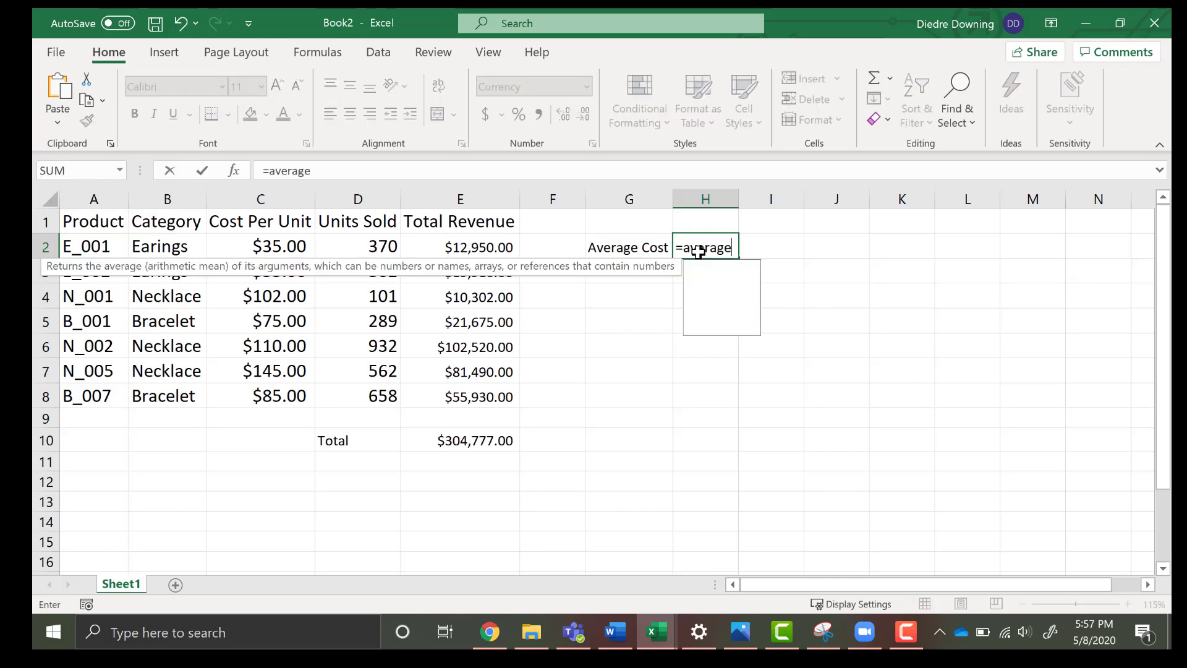
text(()
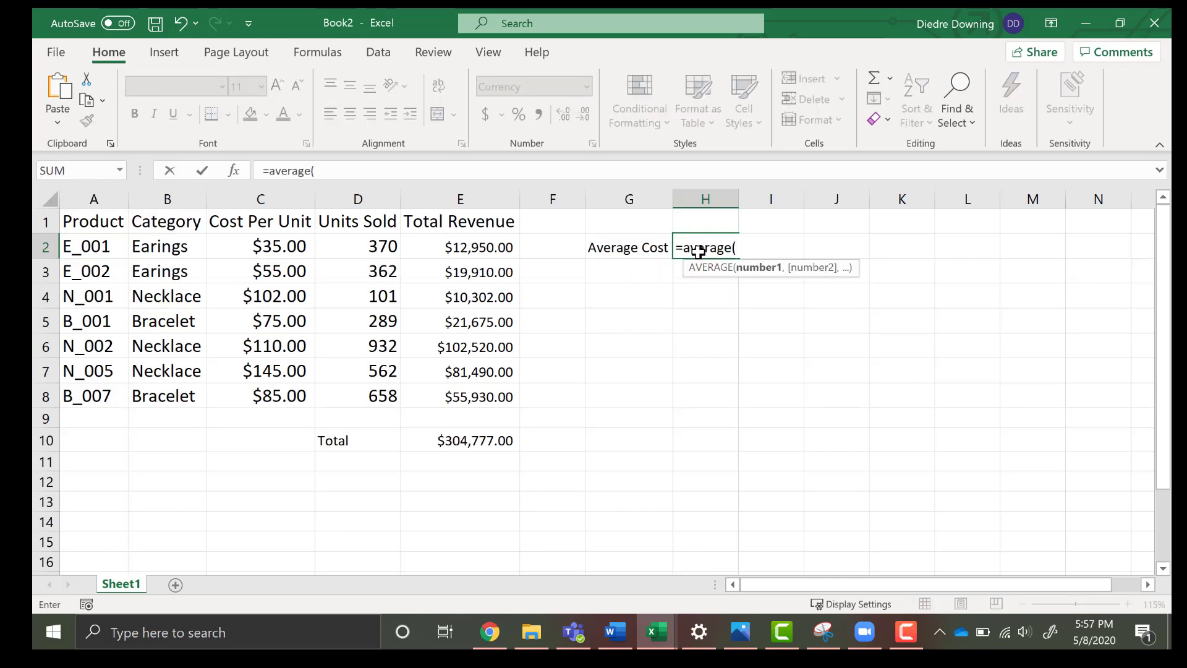
click(256, 242)
drag(256, 242, 245, 388)
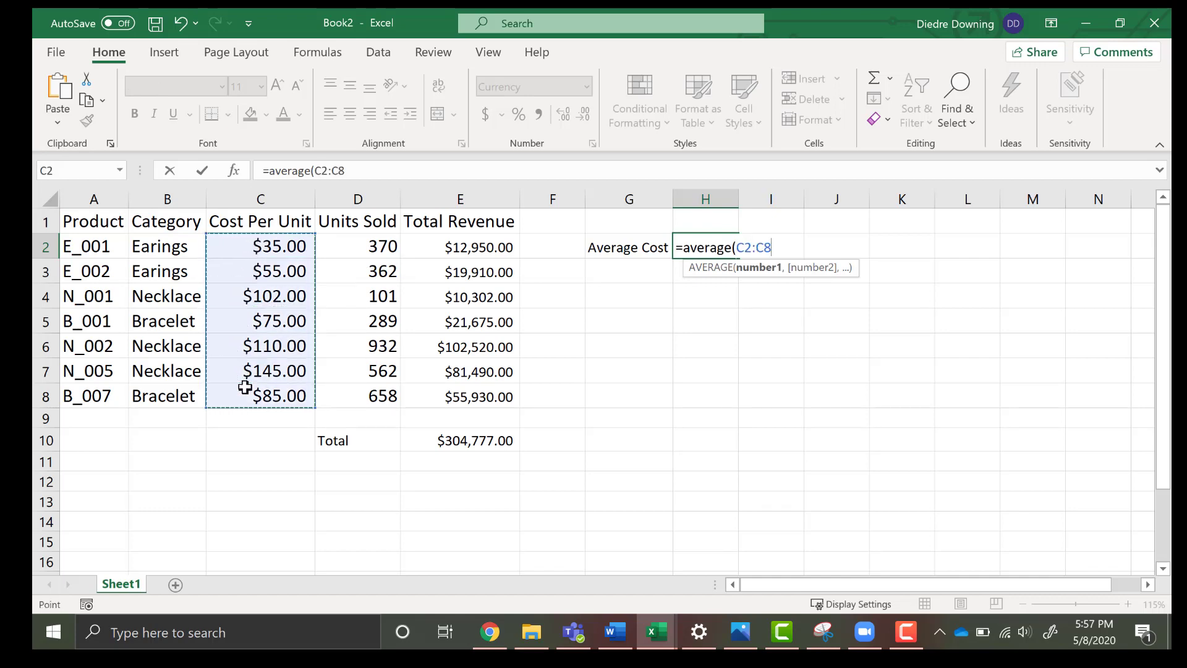
text())
key(Return)
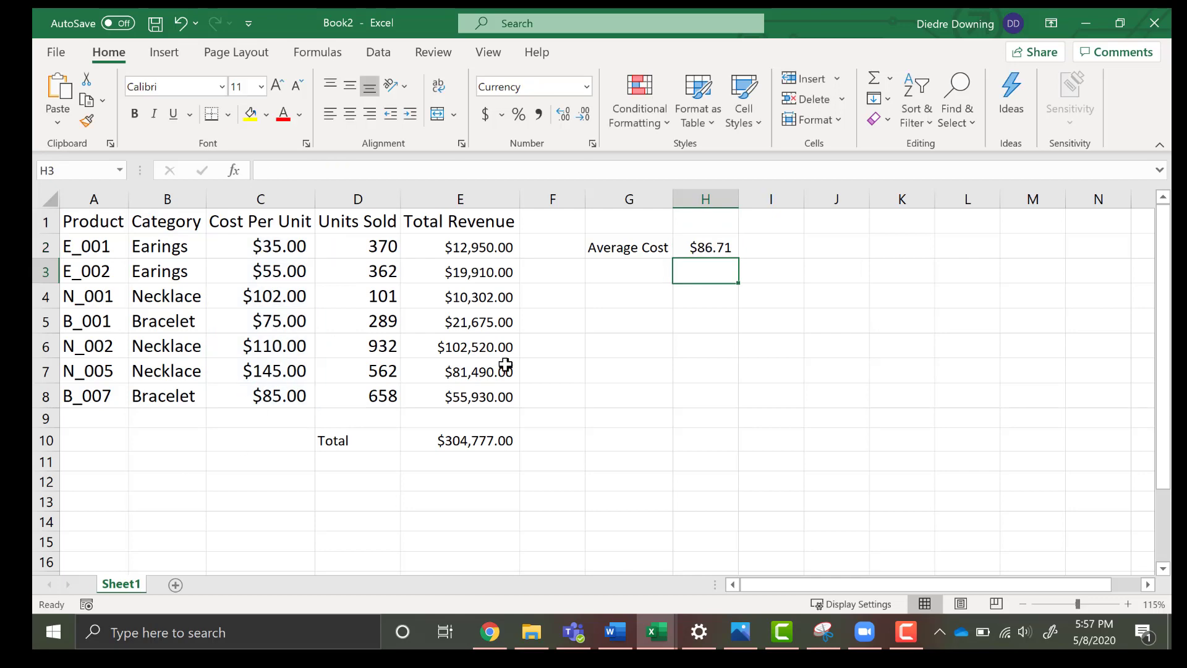
Label G3 'Median Cost' and put =MEDIAN(C2:C8) in H3, showing $85.00
click(601, 272)
text(Med)
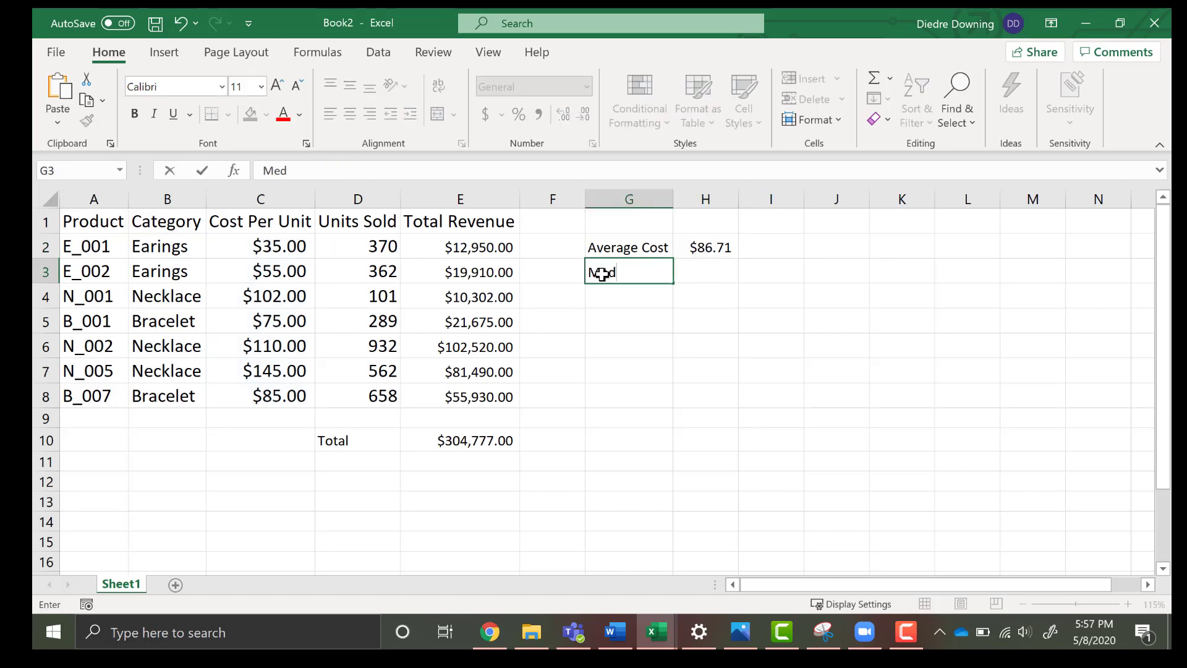
text(ian Cost)
key(Tab)
text(=media)
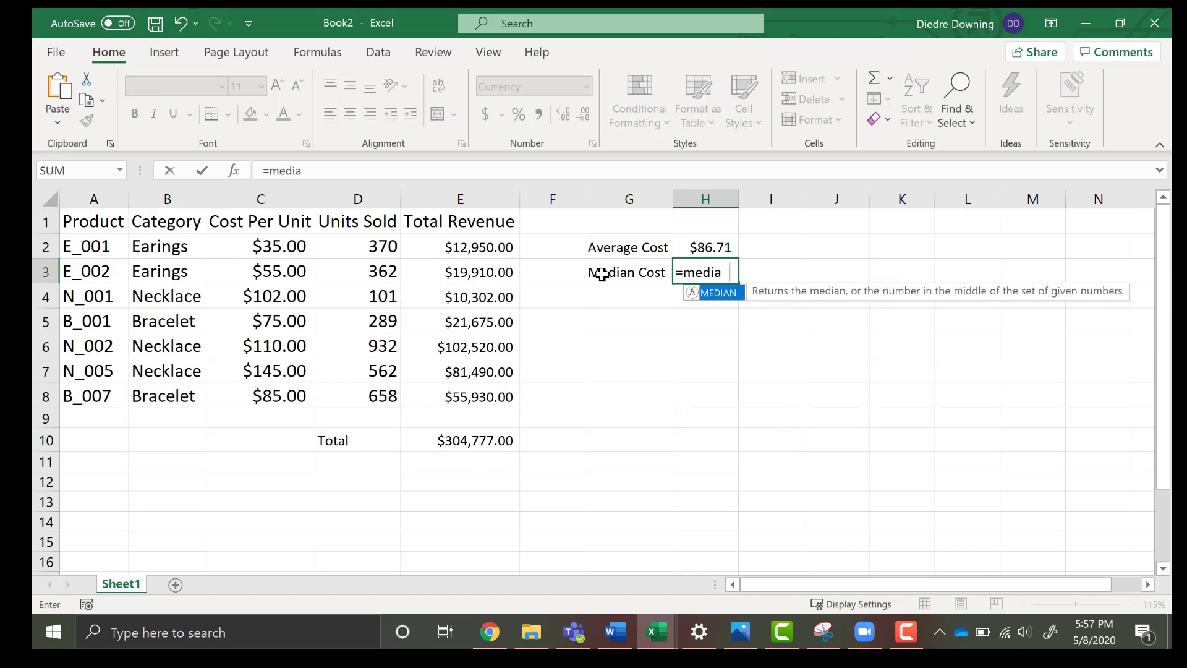
text(n()
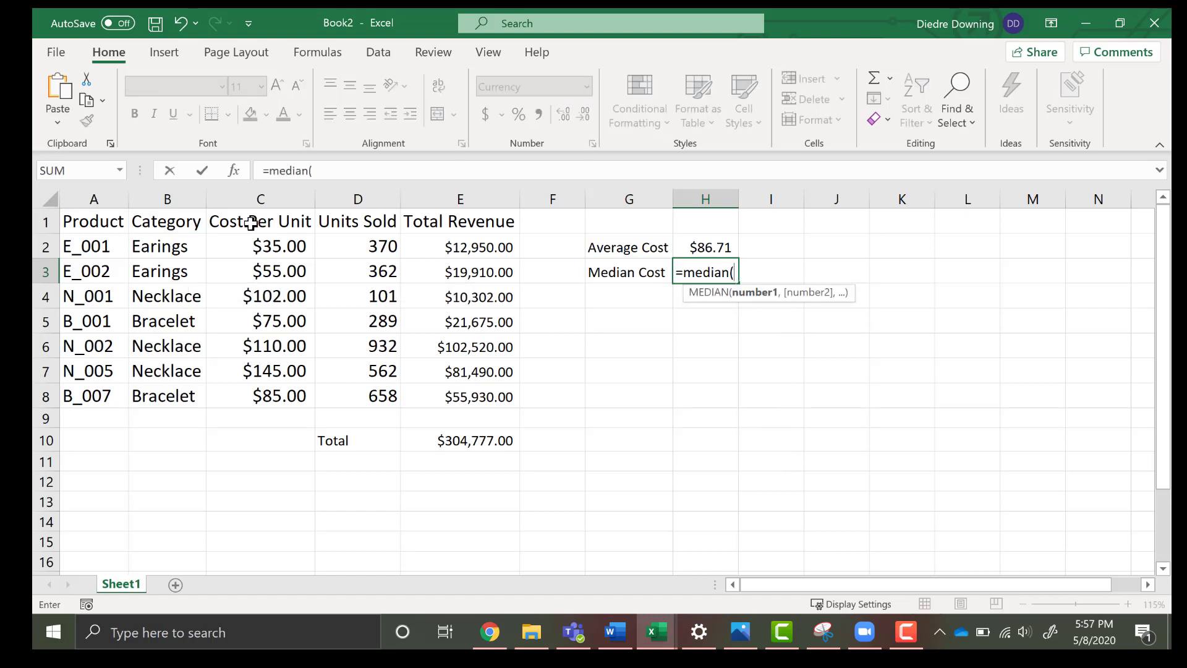
drag(257, 245, 253, 399)
text())
key(Return)
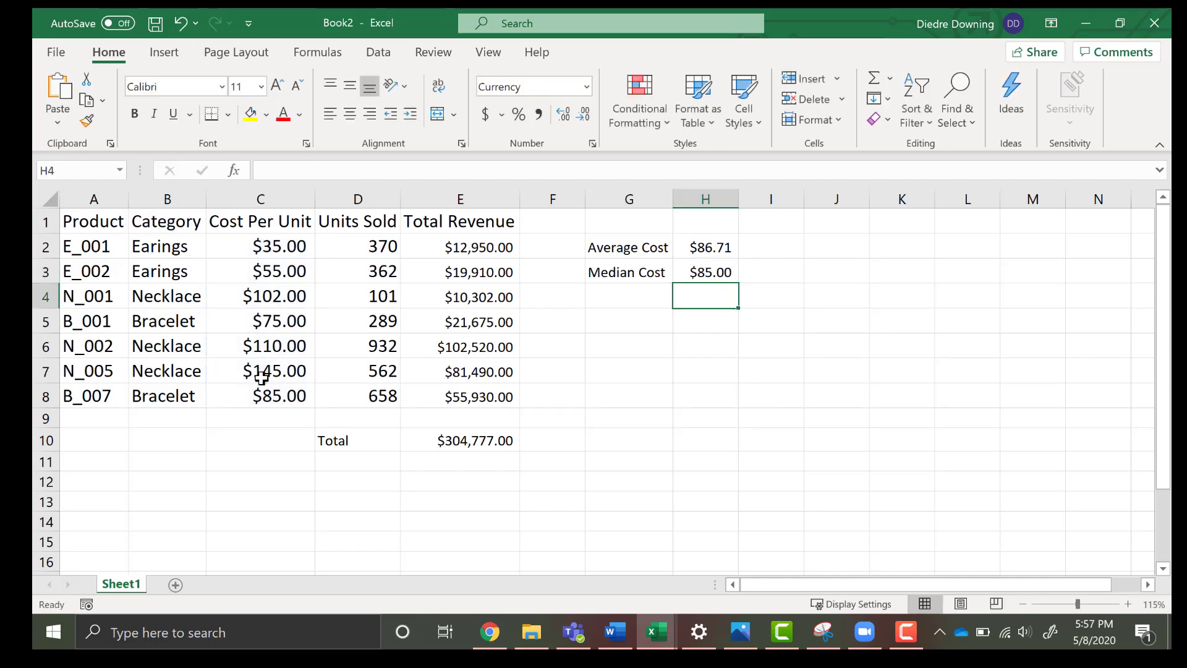
Label G4 'Max Cost' and G5 'Min Cost'
click(624, 296)
text(Max Cost)
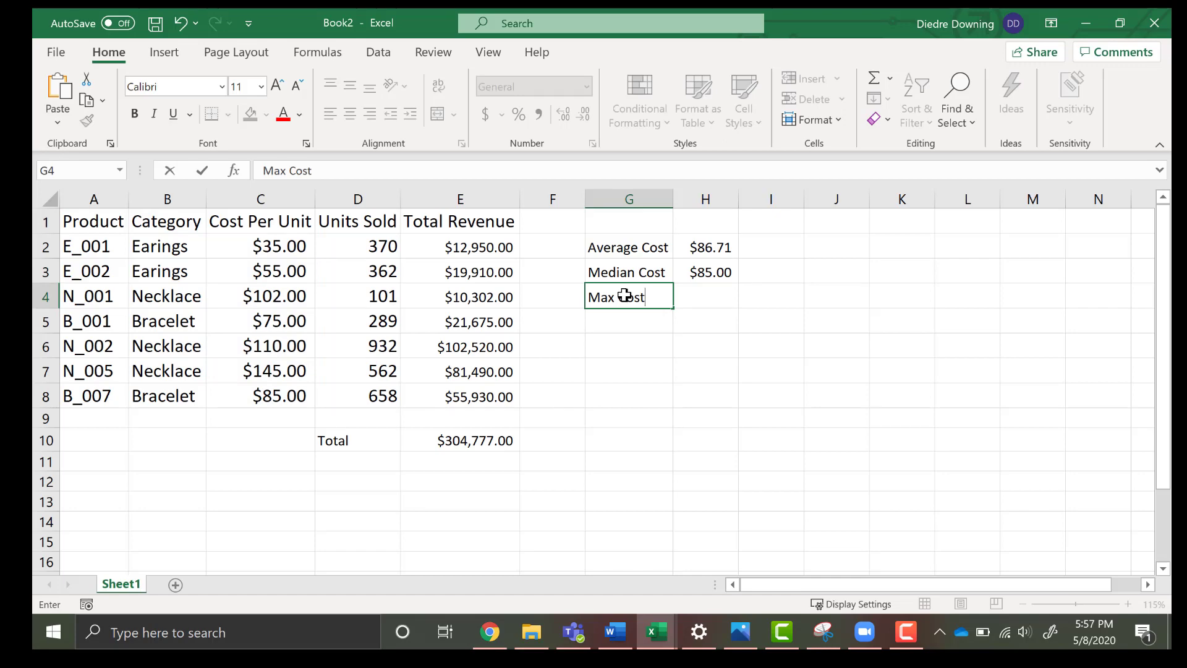
key(Return)
text(Min Cost)
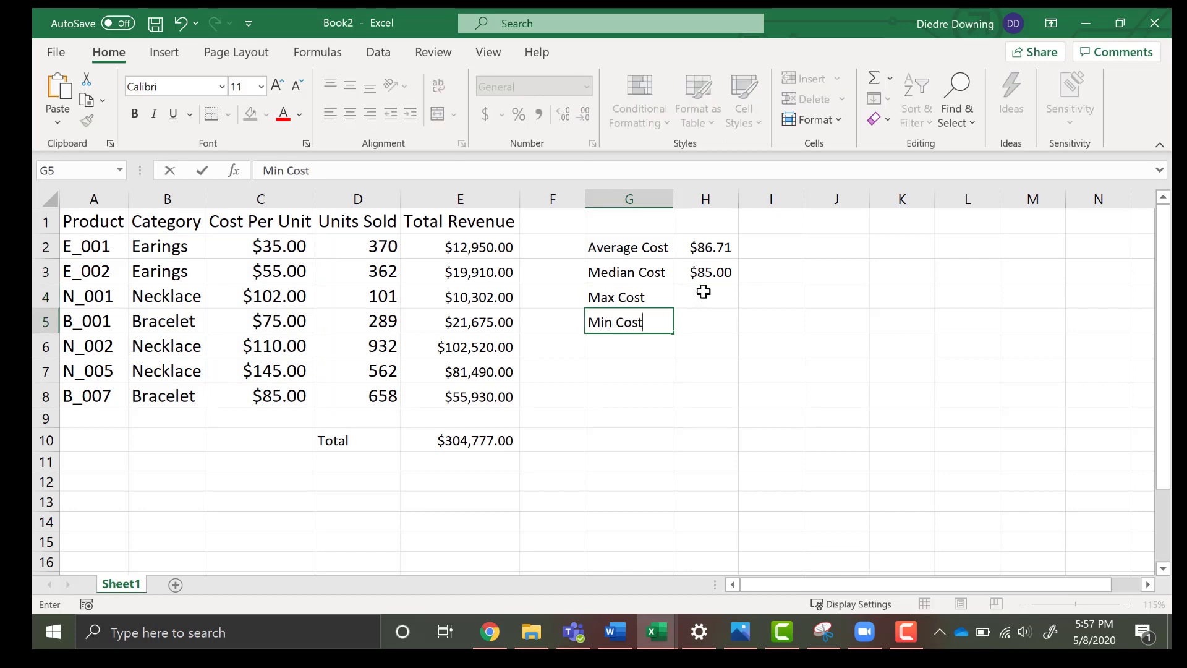
Put =MAX(C2:C8) in H4, showing $145.00
click(702, 291)
text(=)
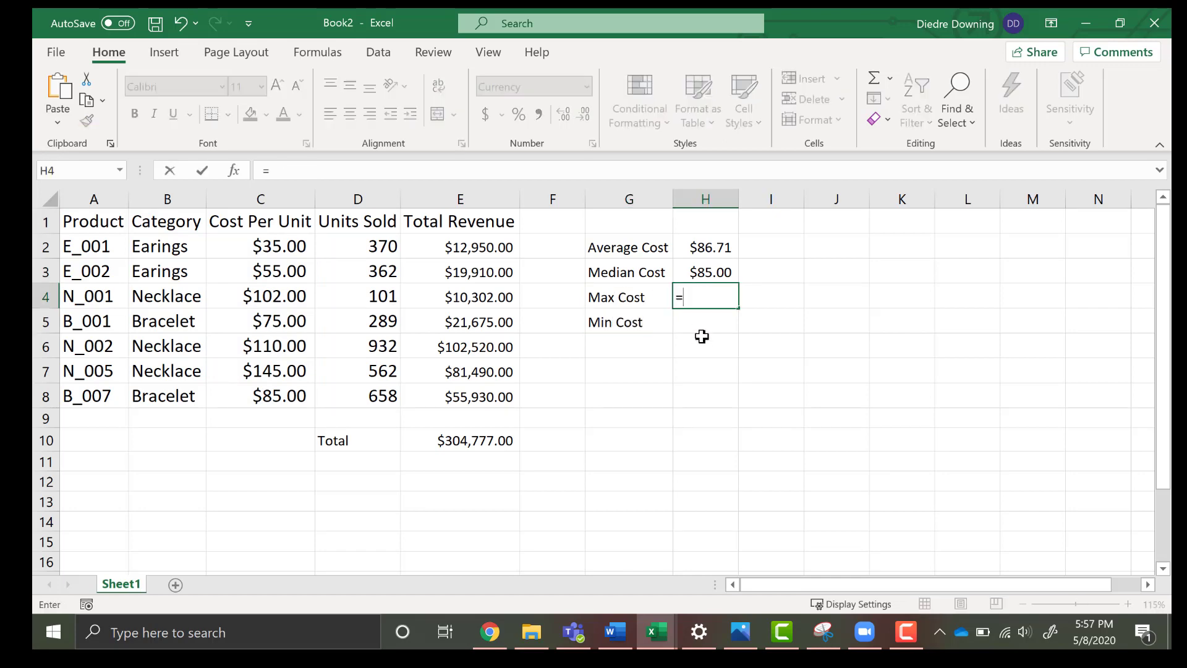
text(max()
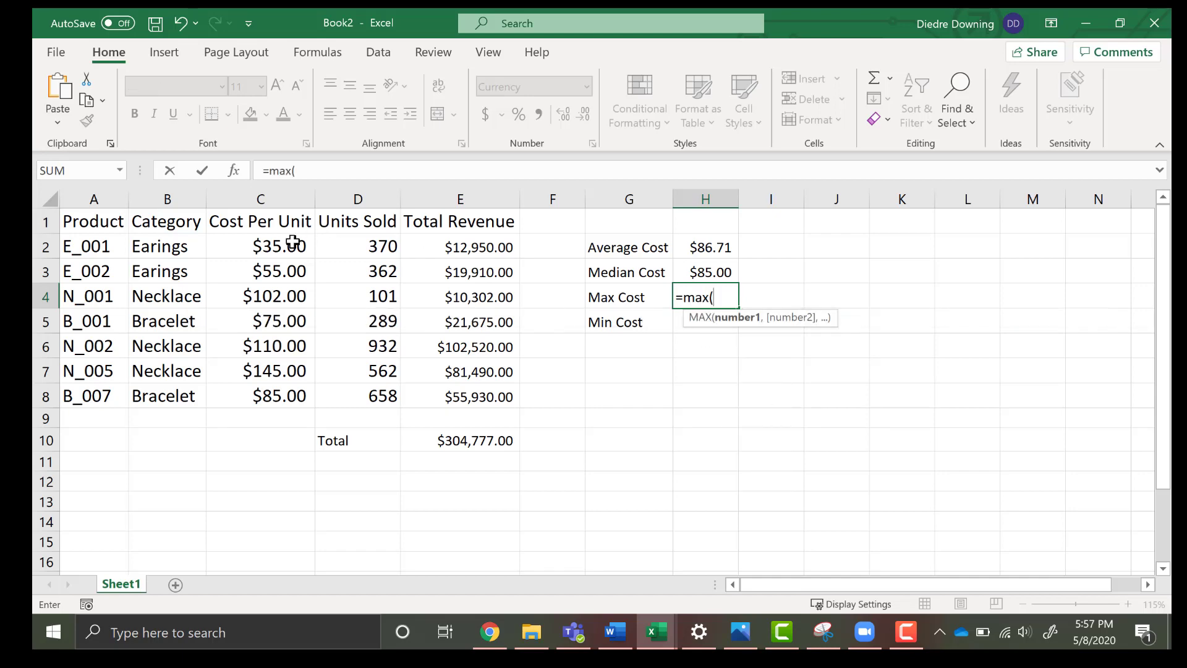
drag(291, 241, 278, 398)
text())
key(Return)
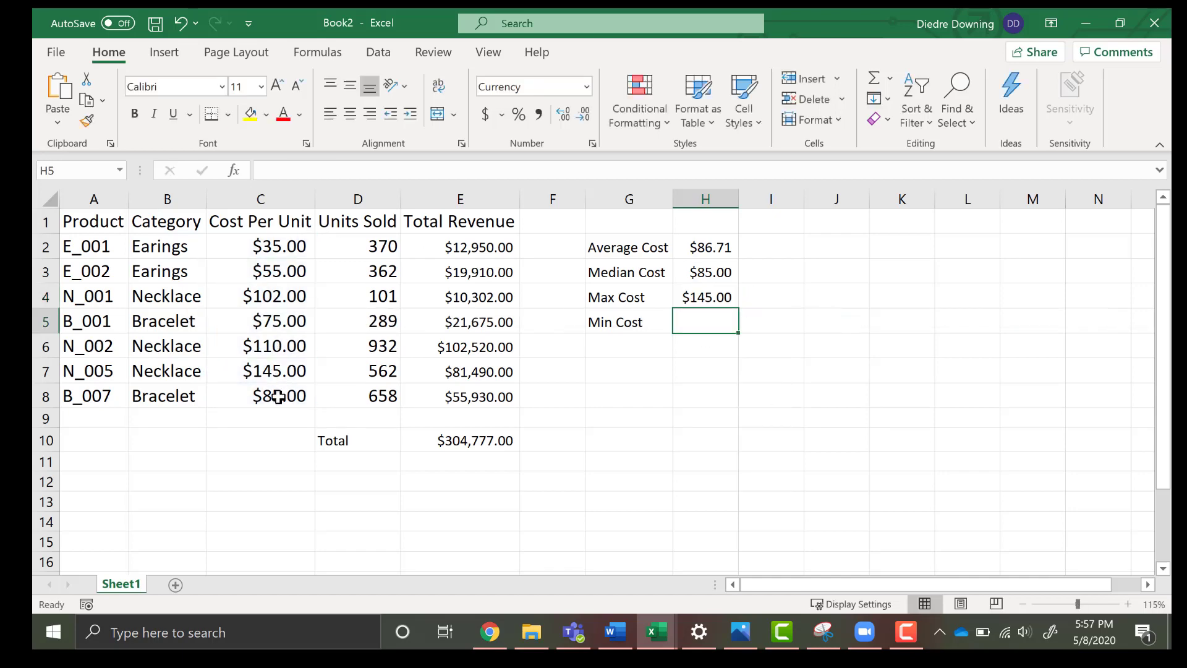
Put =MIN(C2:C8) in H5, showing $35.00
text(=min()
drag(238, 250, 246, 403)
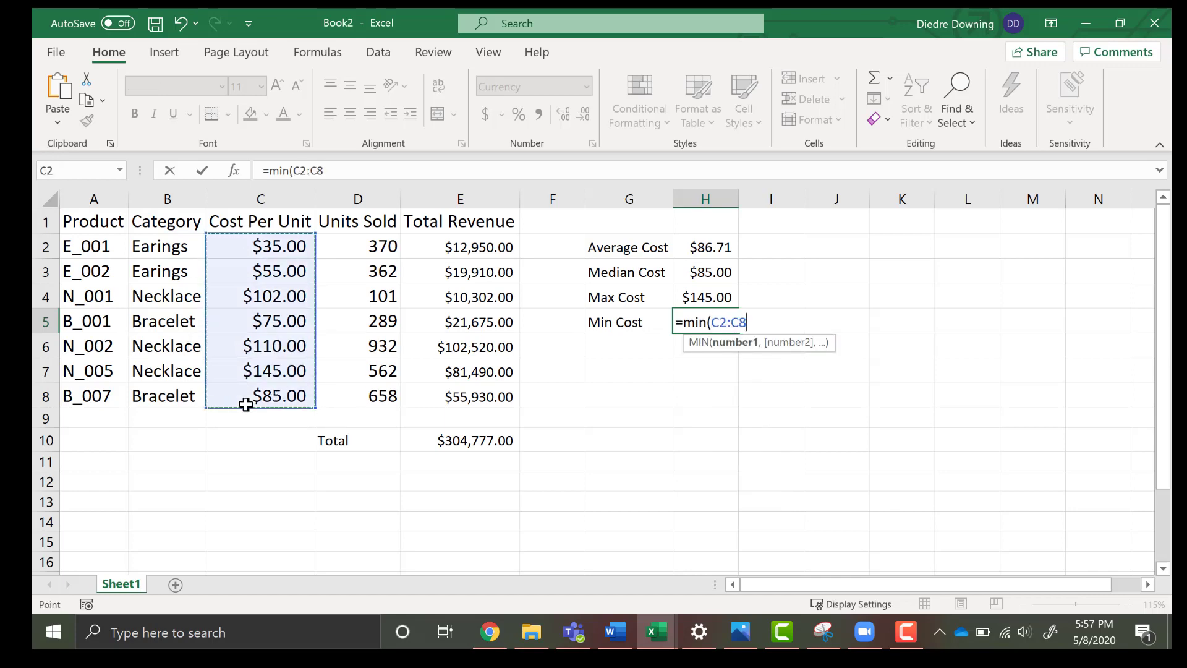
text())
key(Return)
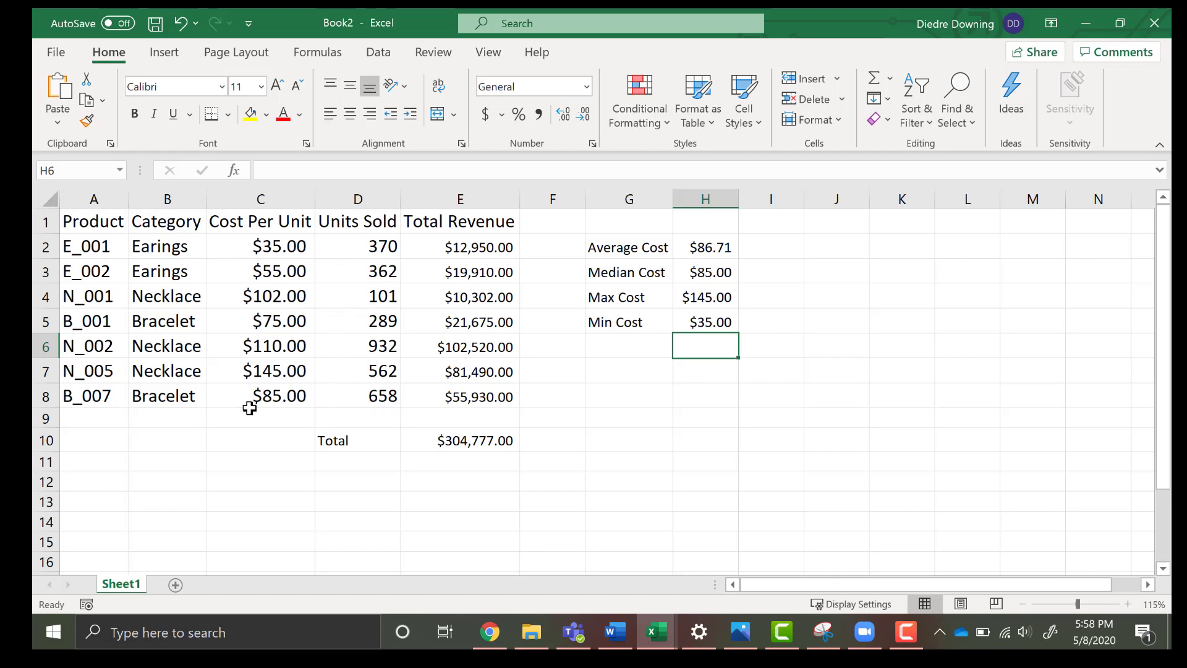
Insert a plain scatter chart of the C2:D8 data, Cost Per Unit against Units Sold
drag(238, 244, 327, 397)
click(164, 52)
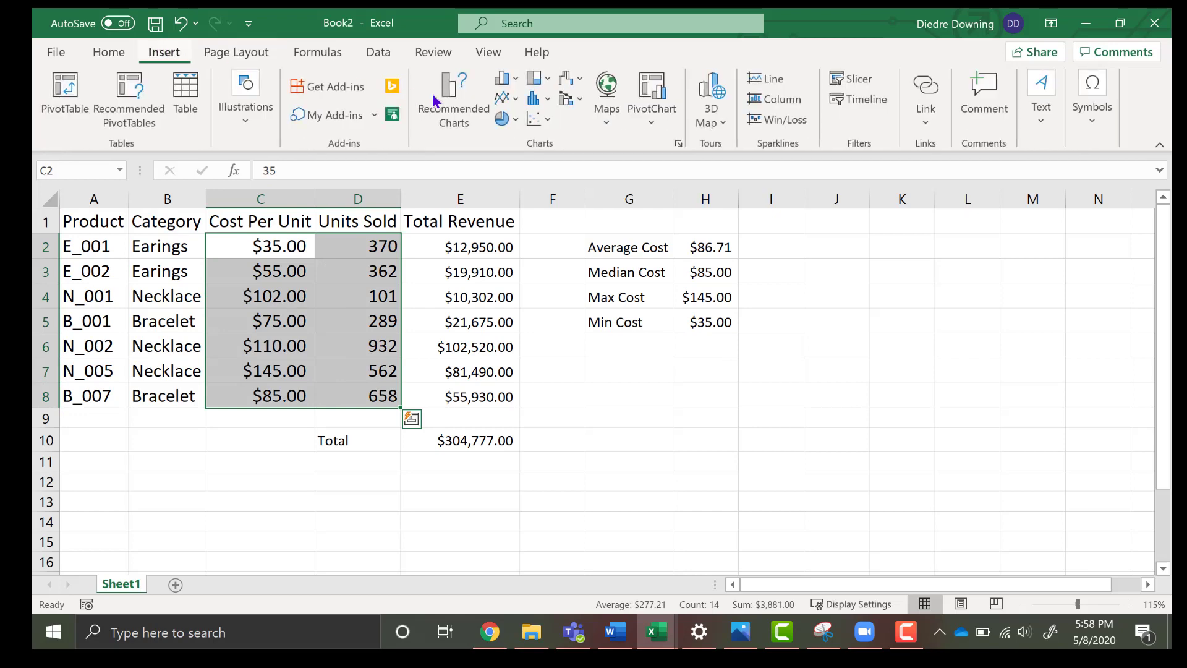
click(538, 118)
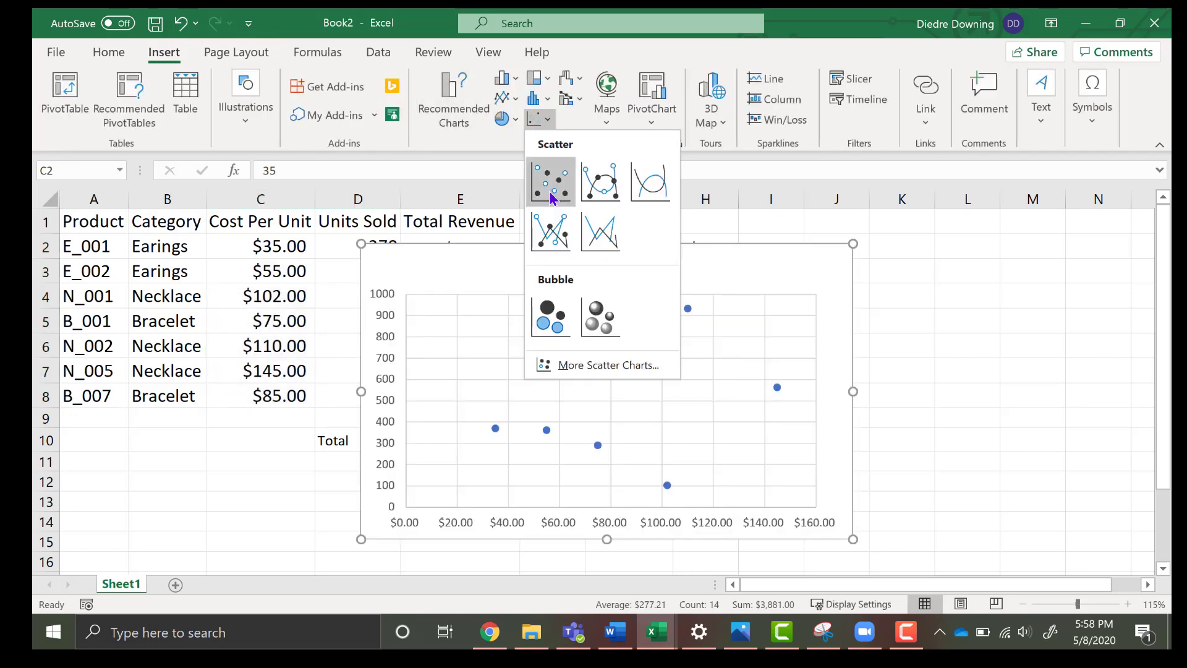
click(550, 195)
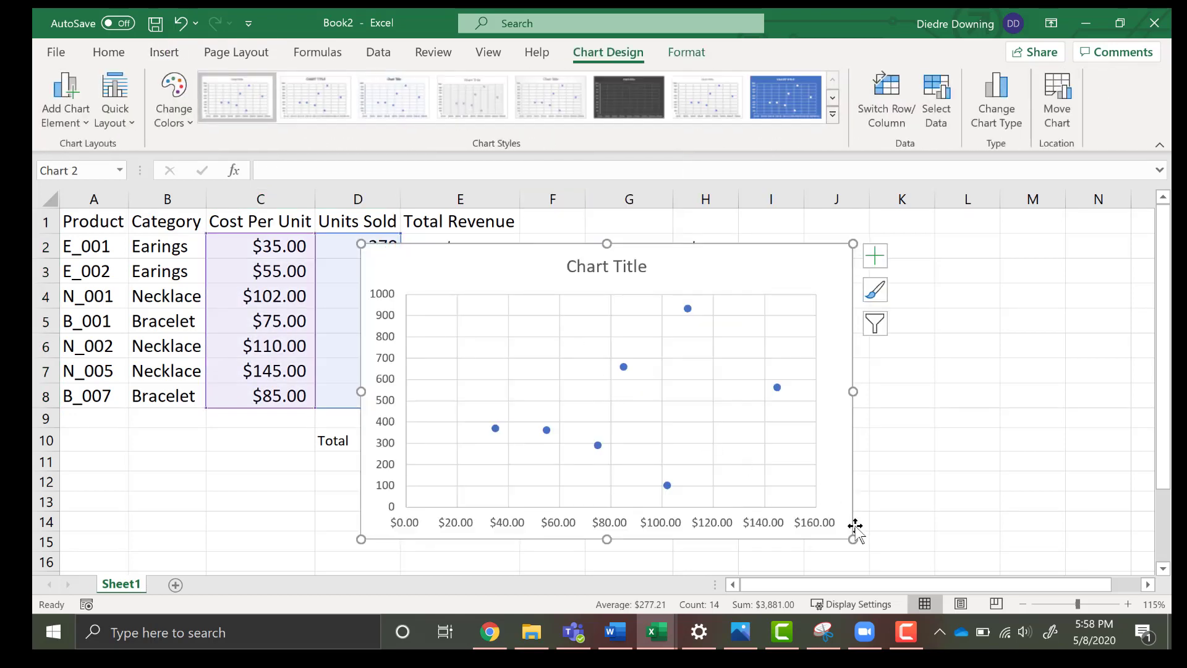